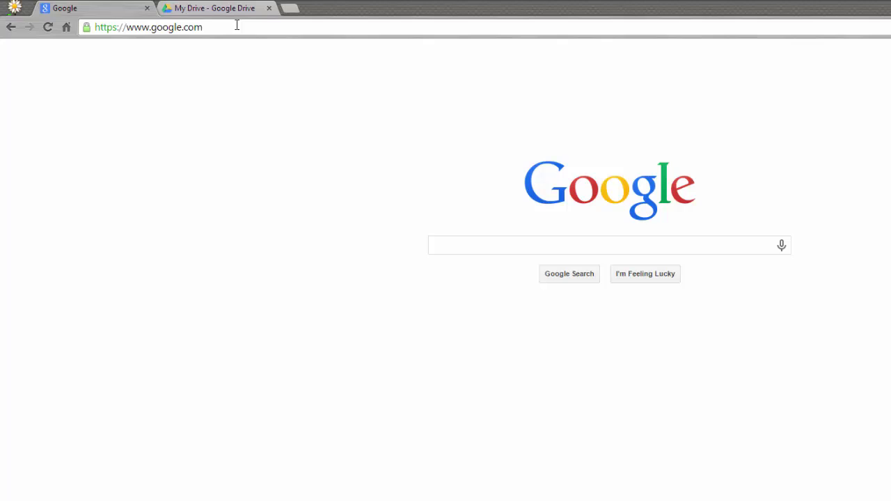
# Step: Load 'sites' in Chrome, then open Sites from the Google apps grid to list existing sites
pyautogui.click(236, 25)
pyautogui.write('sites')
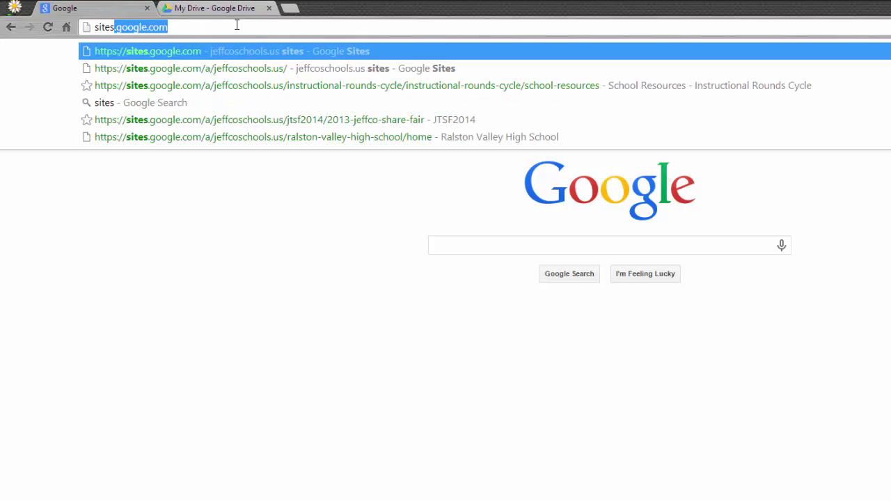
pyautogui.press('Return')
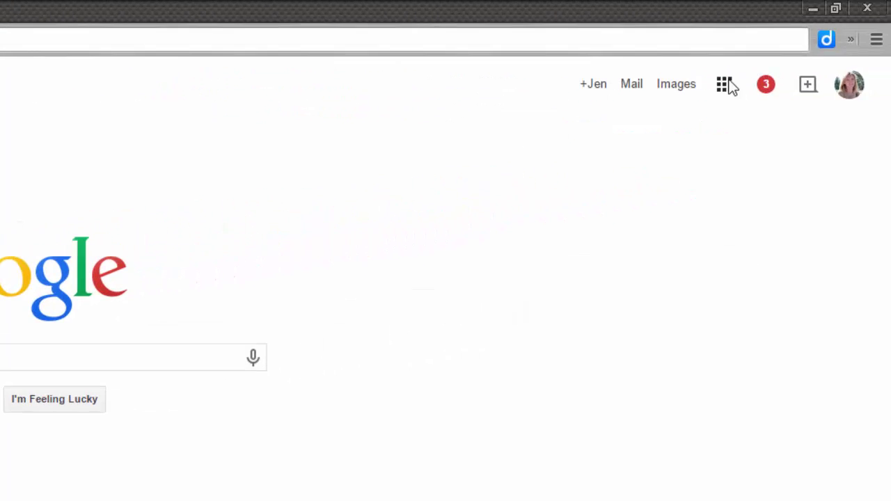
pyautogui.click(724, 84)
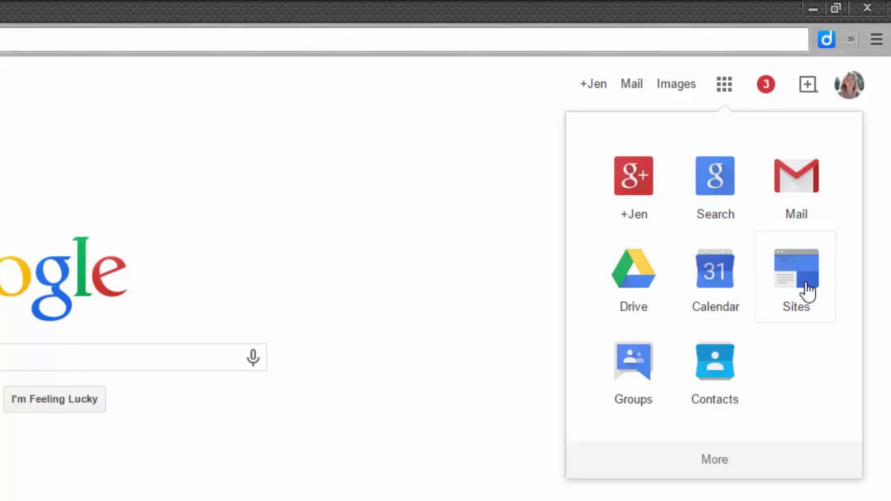
pyautogui.click(808, 291)
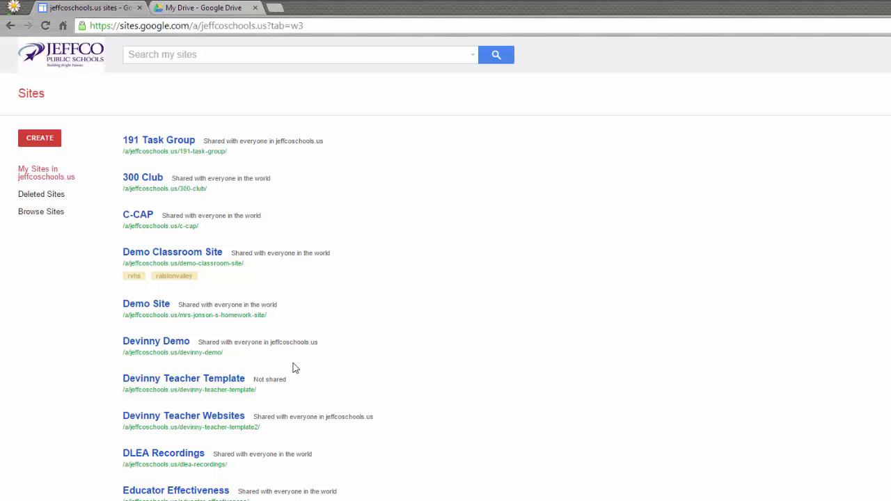
pyautogui.scroll(-5, 280, 333)
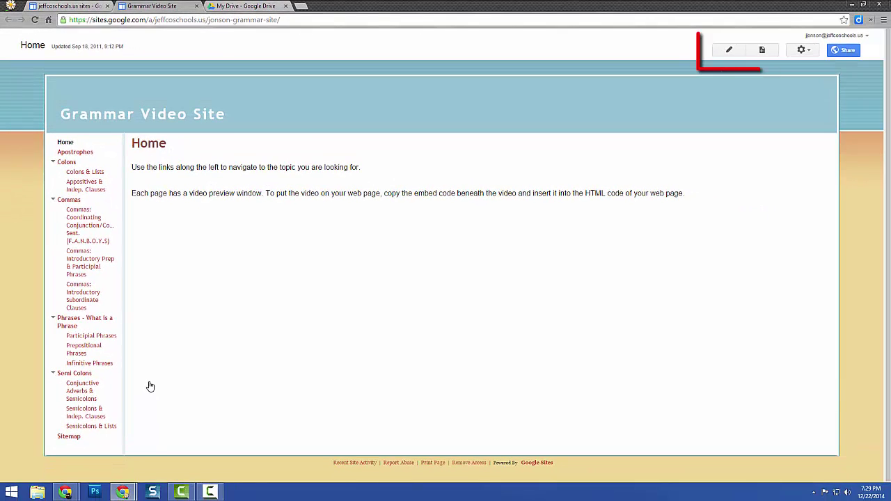
pyautogui.click(197, 6)
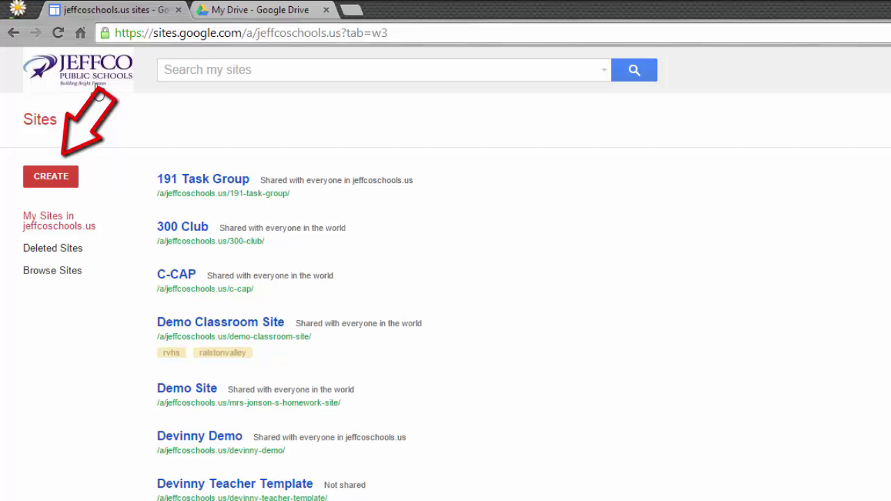
# Step: Start a new site and open the Select a Site Template gallery
pyautogui.click(51, 178)
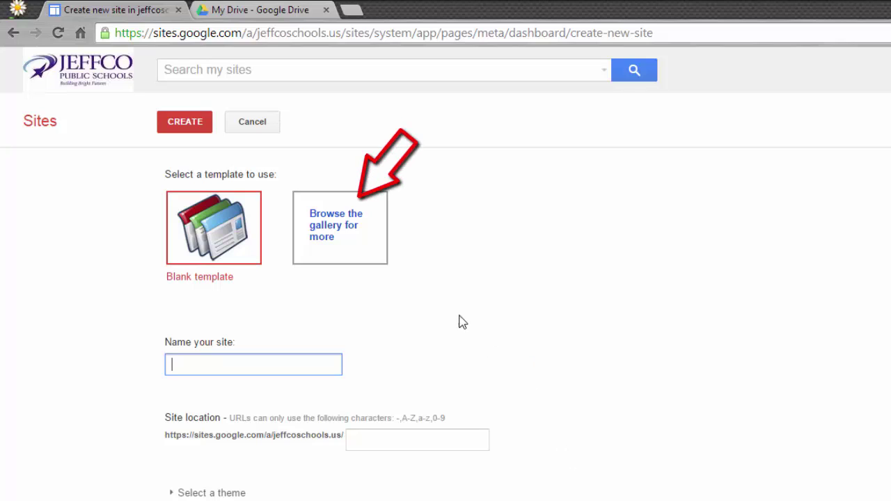
pyautogui.click(344, 244)
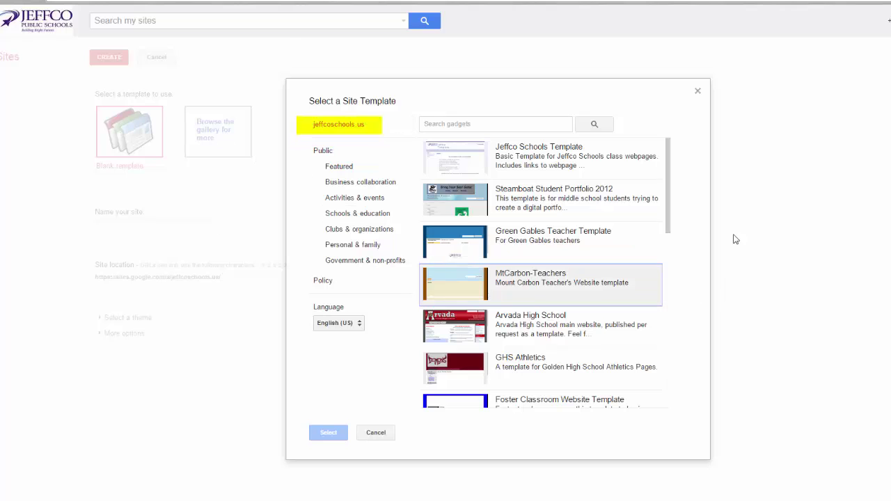
# Step: Scroll through the template list, then search the gallery for 'devinnty'
pyautogui.scroll(-1, 667, 206)
pyautogui.scroll(-2, 666, 206)
pyautogui.scroll(-2, 666, 206)
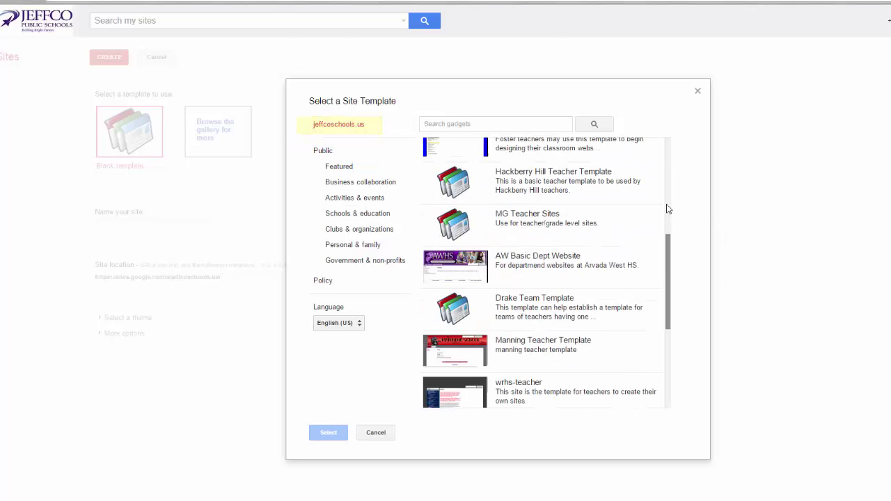
pyautogui.scroll(-1, 667, 206)
pyautogui.scroll(4, 666, 208)
pyautogui.scroll(-2, 666, 209)
pyautogui.scroll(-3, 667, 209)
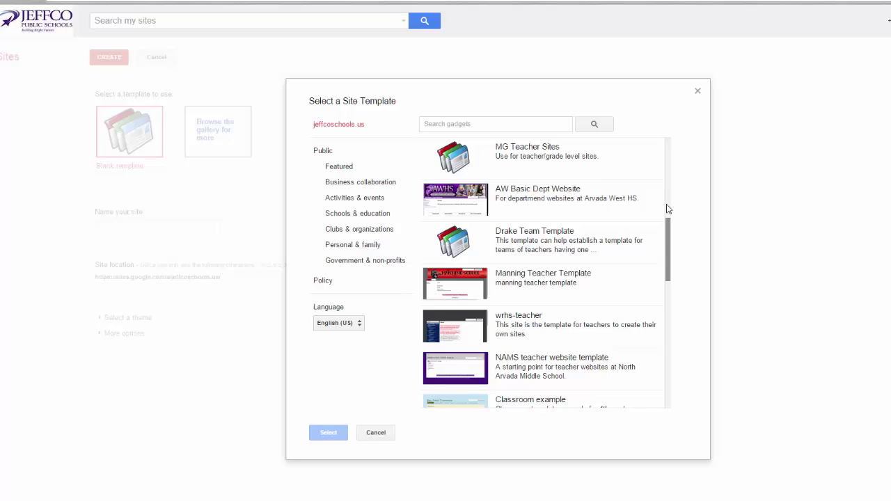
pyautogui.scroll(-1, 667, 209)
pyautogui.scroll(-1, 667, 209)
pyautogui.scroll(-1, 666, 209)
pyautogui.click(552, 124)
pyautogui.write('de')
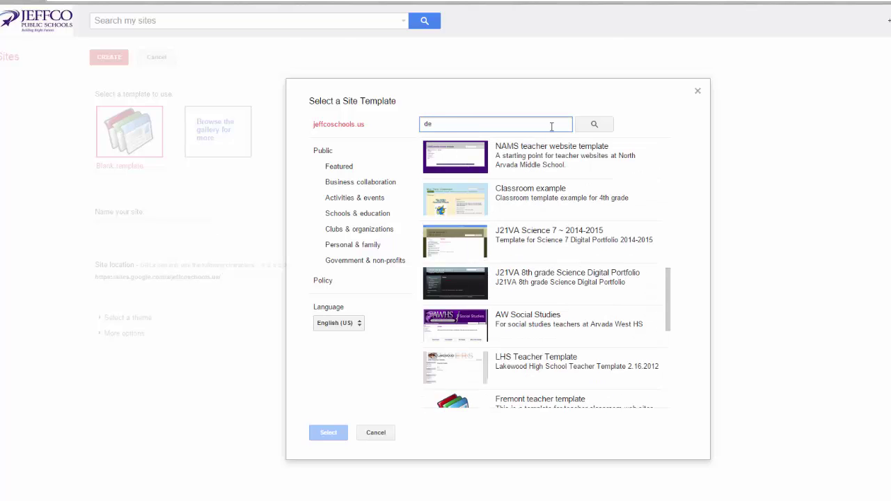
pyautogui.write('vinnty')
pyautogui.press('Return')
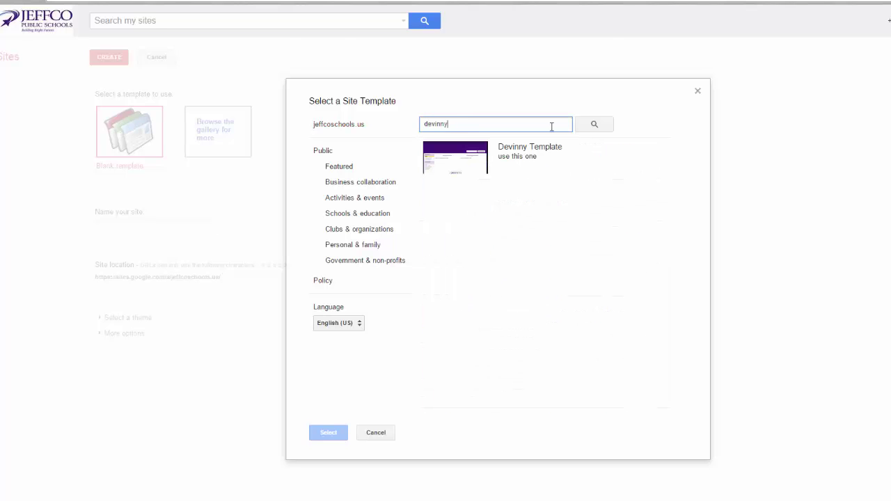
# Step: Replace the misspelled search term with 'teacher' and rerun the search
pyautogui.moveTo(551, 124); pyautogui.dragTo(422, 124)
pyautogui.press('BackSpace')
pyautogui.write('eacher')
pyautogui.press('Return')
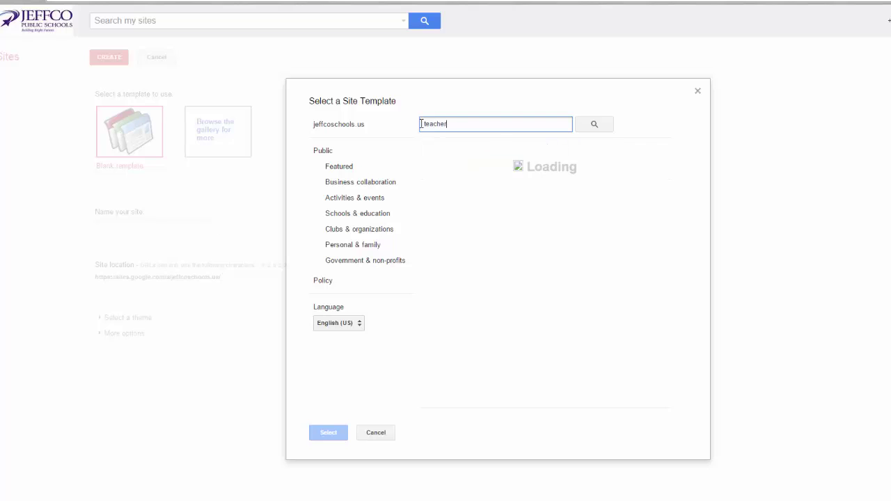
# Step: Narrow the search to 'rvhs teacher' and open the RVHS teacher site template
pyautogui.click(421, 123)
pyautogui.write('rvhs')
pyautogui.press('Return')
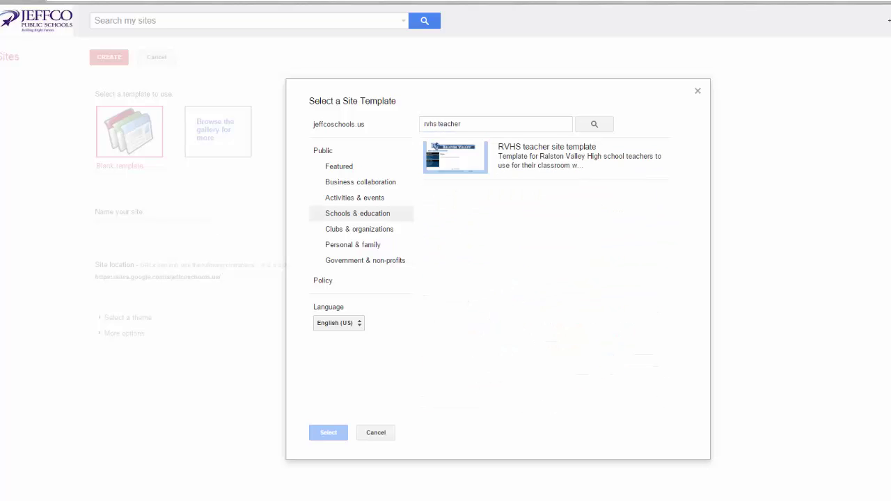
pyautogui.click(521, 146)
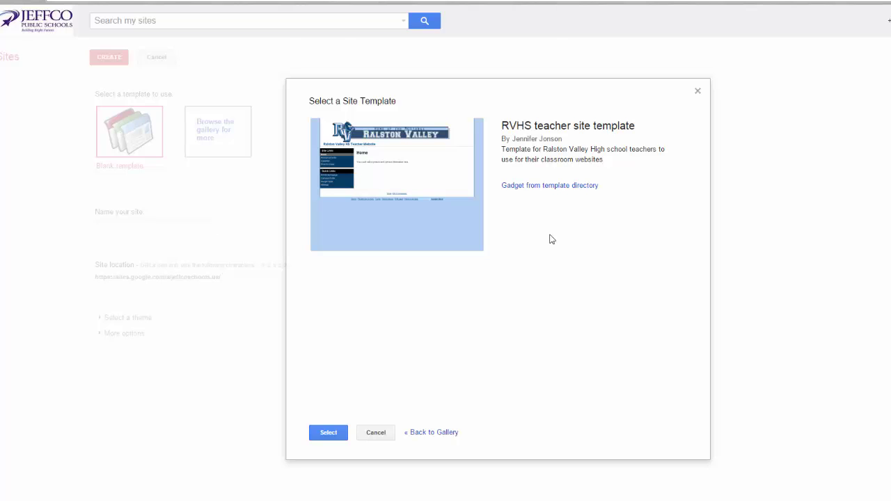
# Step: Preview the RVHS teacher template's sample site, then go back to the gallery results
pyautogui.click(572, 185)
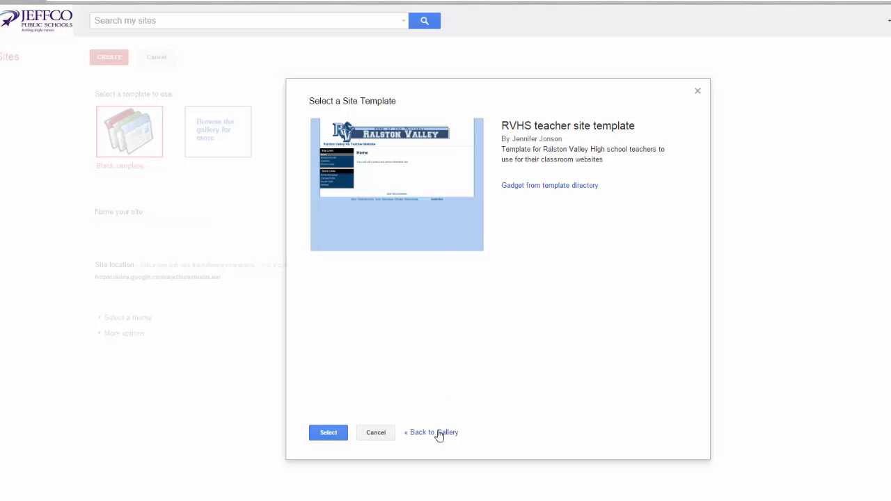
pyautogui.click(431, 433)
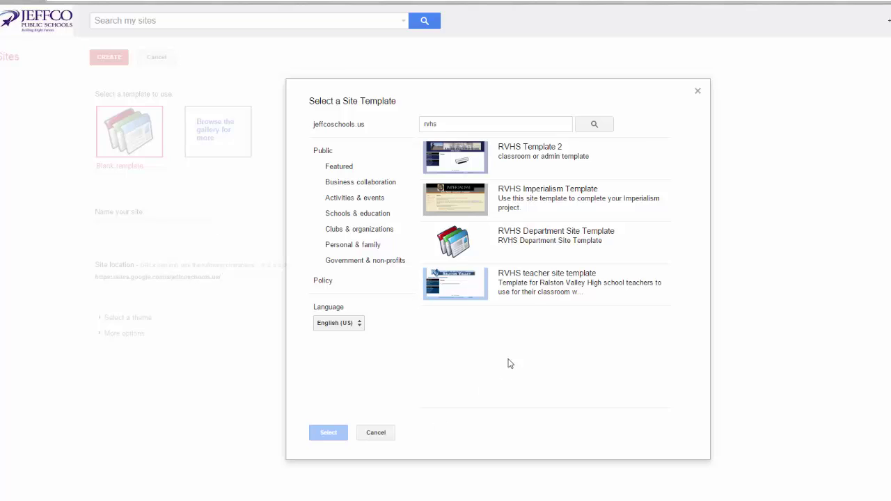
# Step: Select the RVHS teacher site template as the new site's template
pyautogui.click(542, 275)
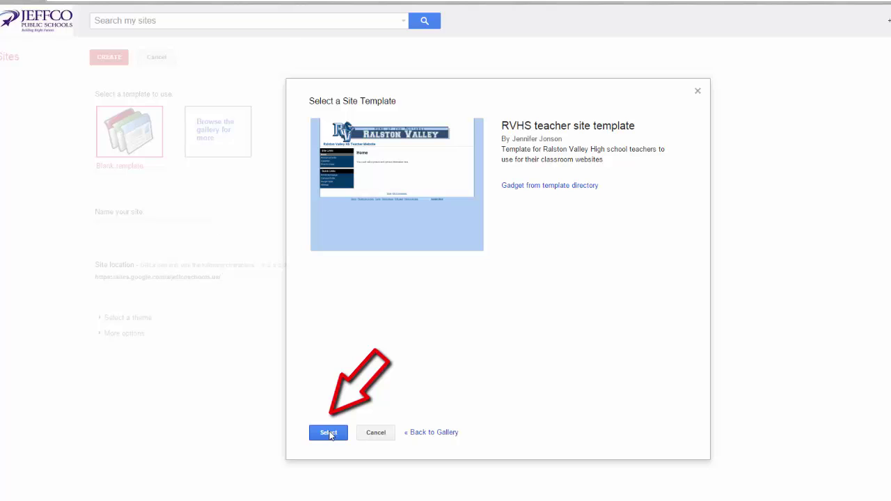
pyautogui.click(331, 435)
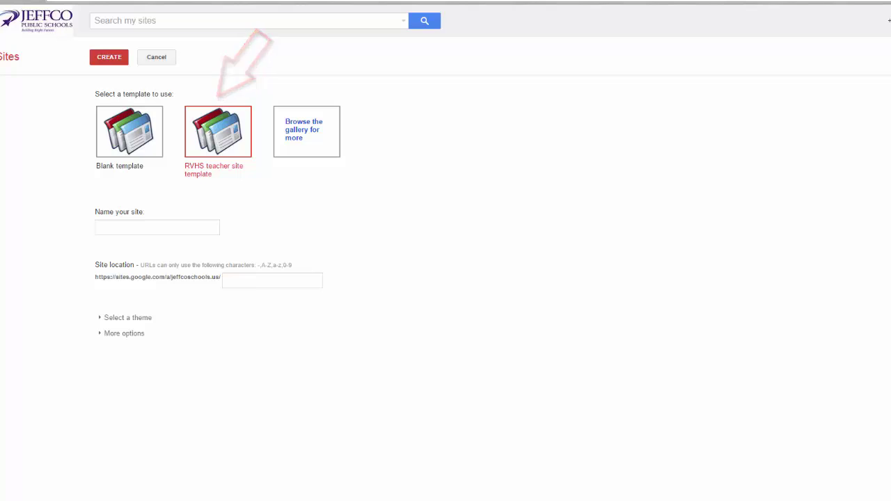
# Step: Name the site as the teacher's 'Classroom Demo', remove the extra address hyphen, and create it
pyautogui.click(185, 229)
pyautogui.write('Ms. Jo')
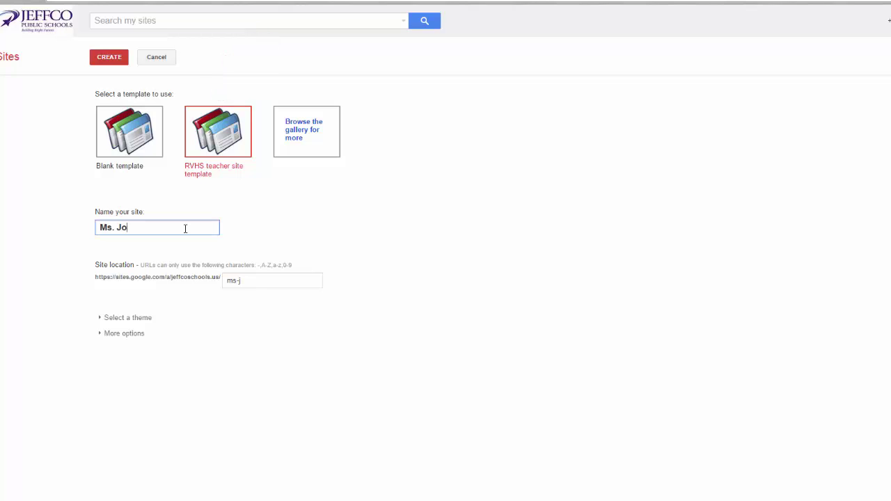
pyautogui.write("nson'")
pyautogui.write('s Classroom')
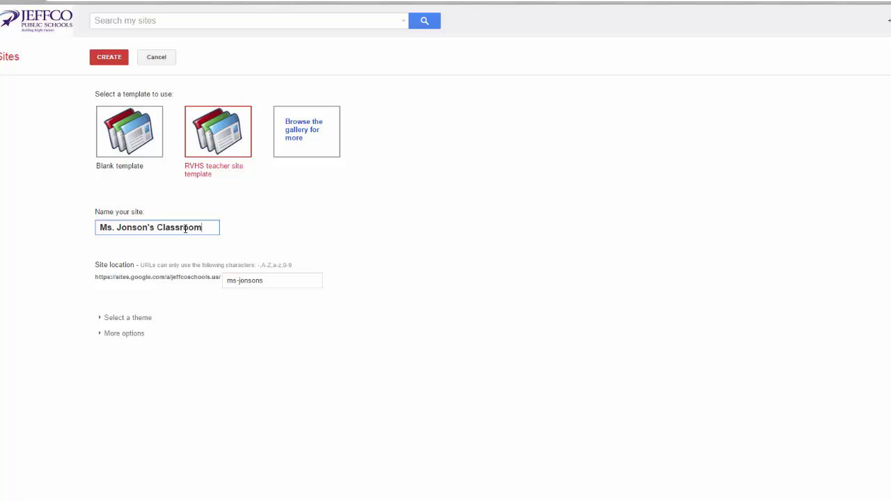
pyautogui.write(' Demo')
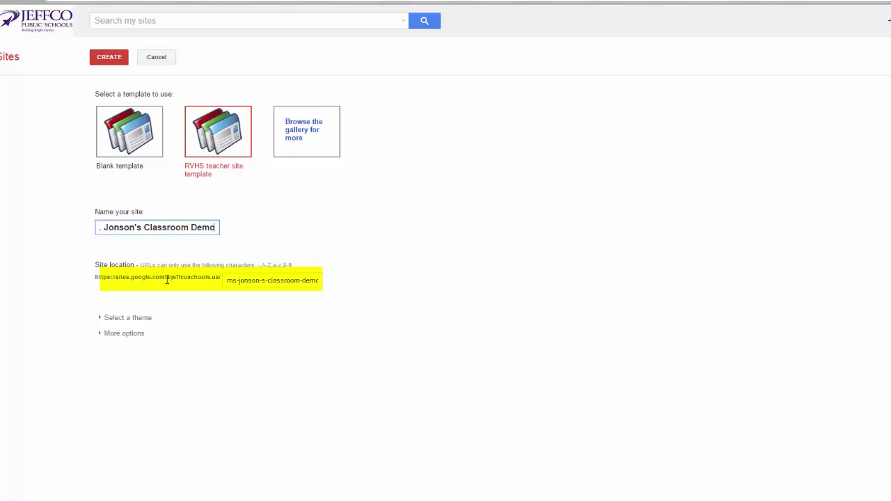
pyautogui.click(262, 280)
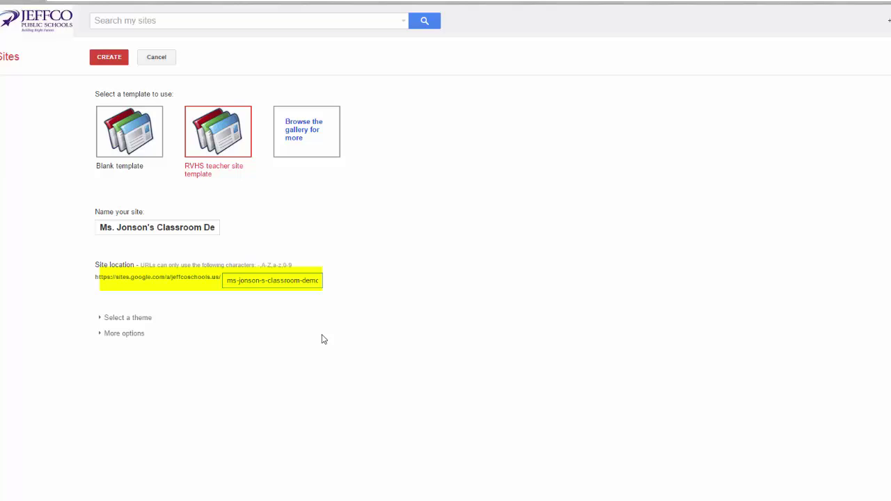
pyautogui.press('Delete')
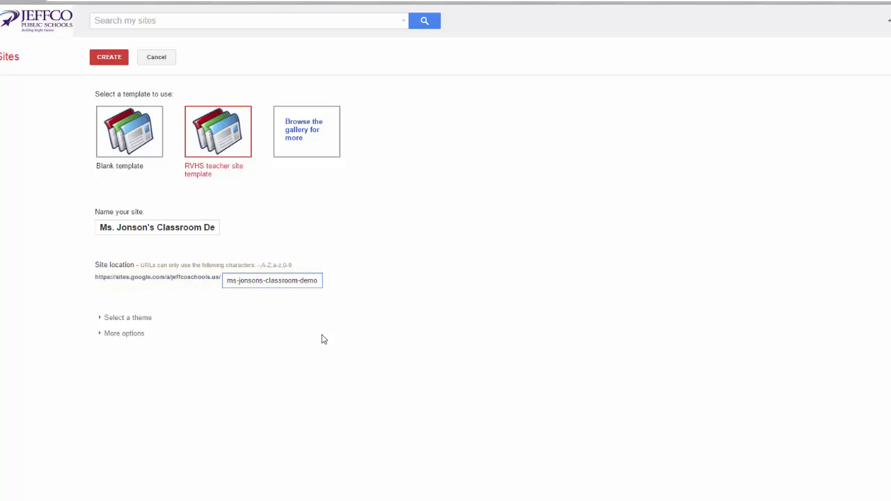
pyautogui.click(108, 61)
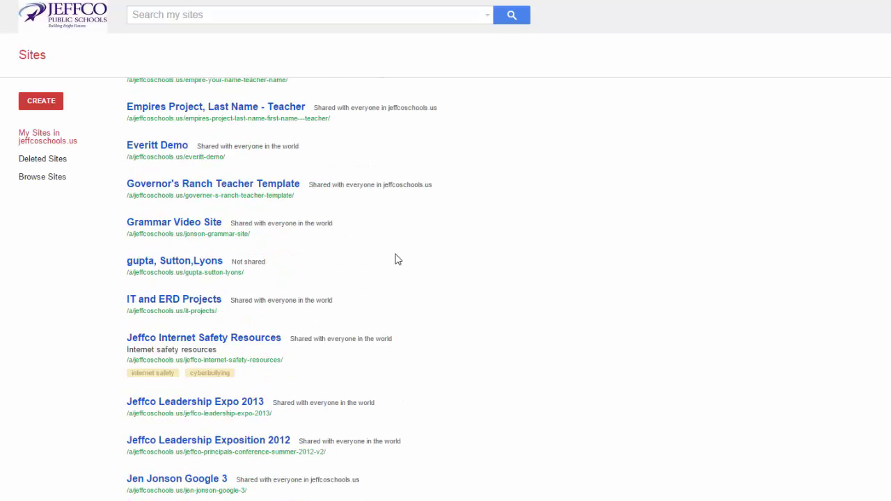
# Step: Scroll the My Sites list to find the new classroom demo site
pyautogui.scroll(-4, 396, 258)
pyautogui.scroll(-3, 396, 258)
pyautogui.scroll(-5, 396, 259)
pyautogui.scroll(-1, 396, 258)
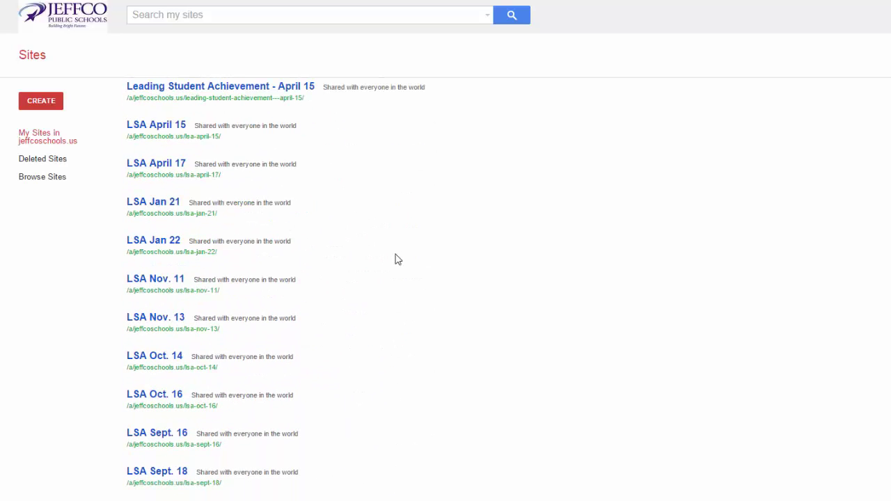
pyautogui.scroll(-2, 396, 259)
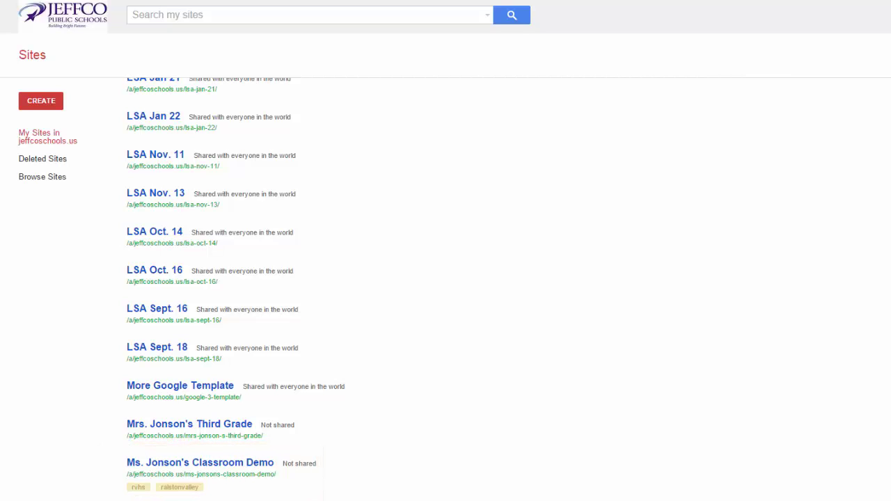
pyautogui.scroll(3, 666, 384)
pyautogui.scroll(2, 667, 384)
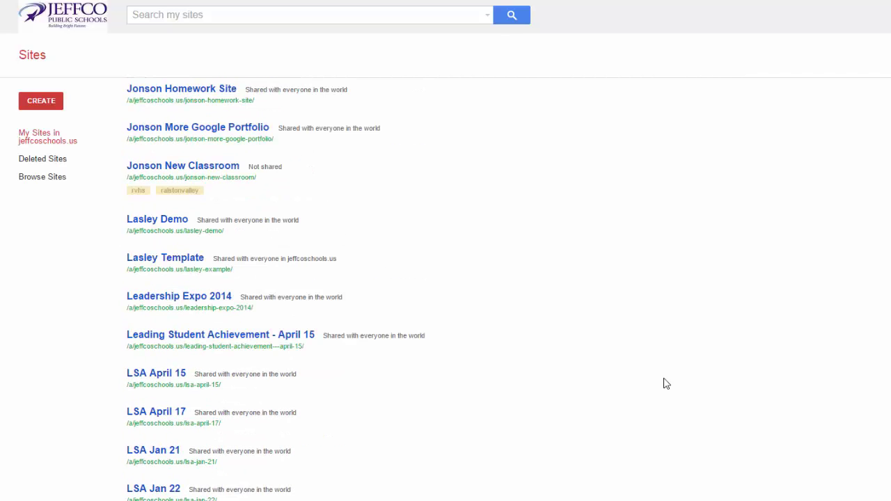
# Step: Start a Blank-template site named with the teacher's name plus 'Blank Template', auto-filling its address
pyautogui.click(59, 104)
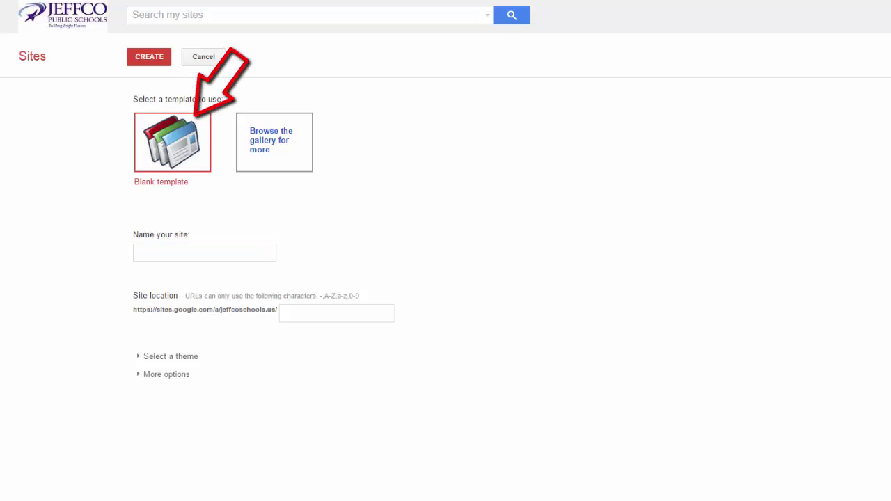
pyautogui.click(262, 250)
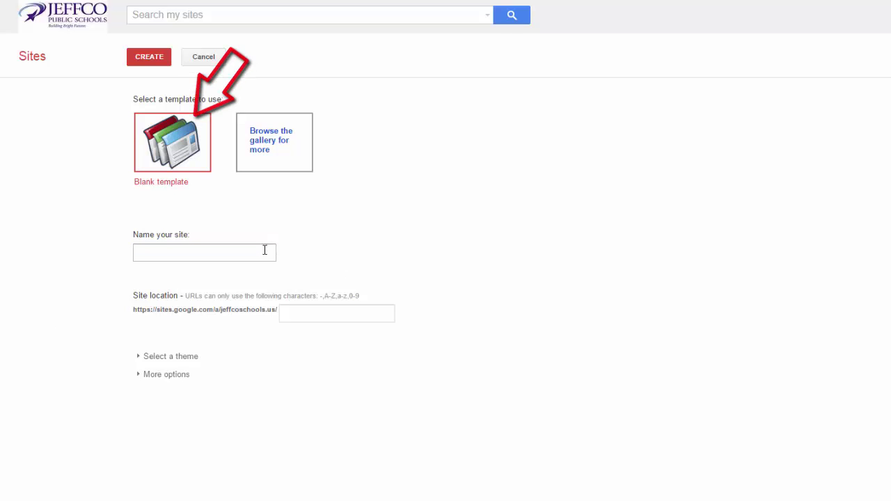
pyautogui.write('Ms Jonson Blank Template')
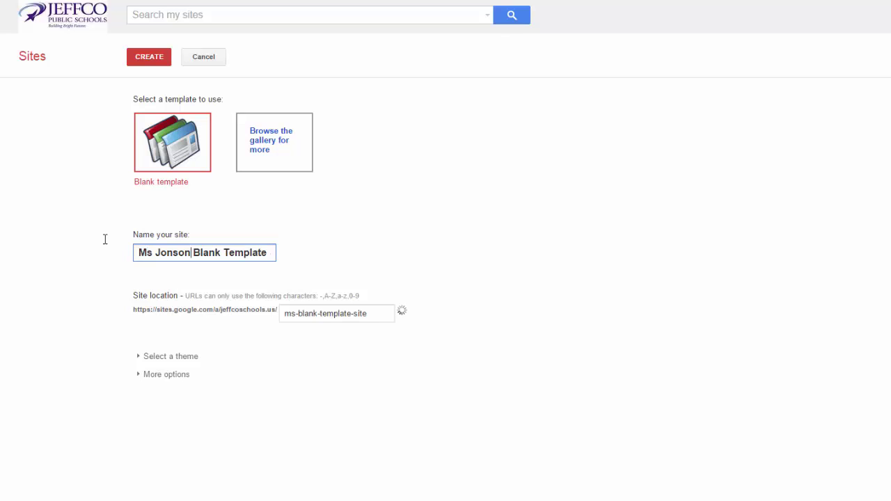
pyautogui.click(89, 453)
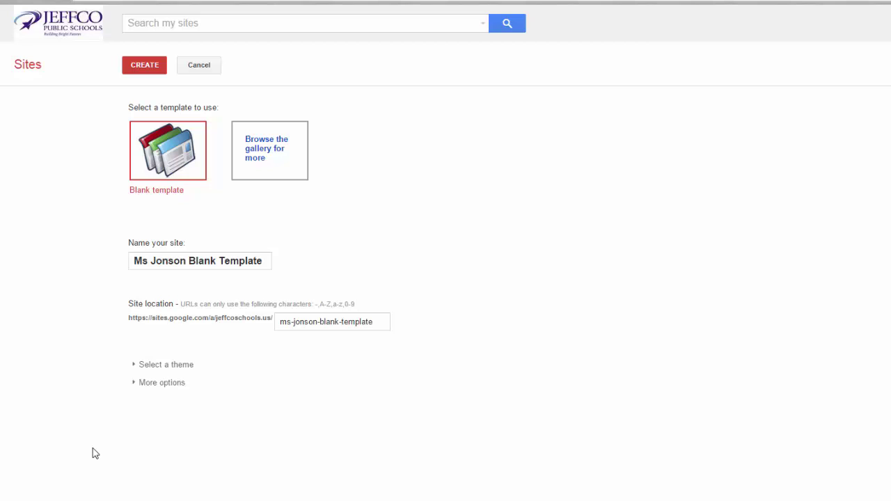
# Step: Expand the theme list and pick Rounders, switching from Ski
pyautogui.click(133, 365)
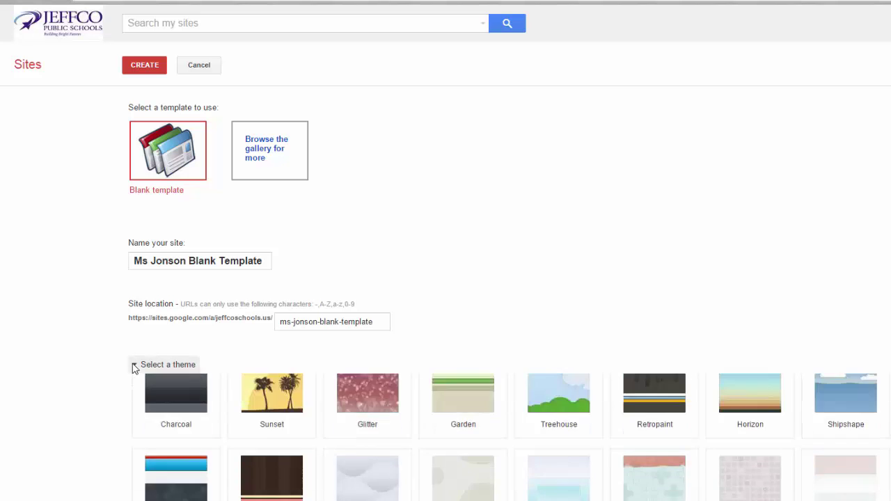
pyautogui.scroll(-1, 511, 295)
pyautogui.scroll(-3, 511, 296)
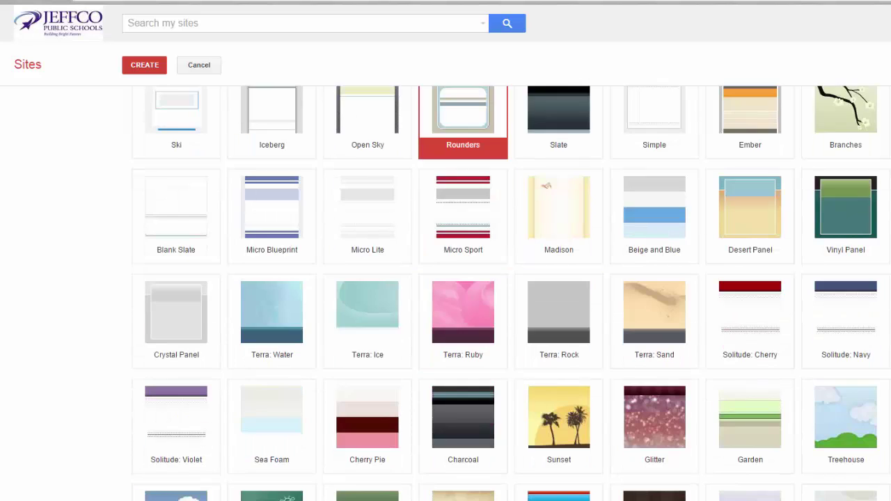
pyautogui.scroll(-2, 511, 296)
pyautogui.scroll(5, 418, 400)
pyautogui.scroll(2, 417, 400)
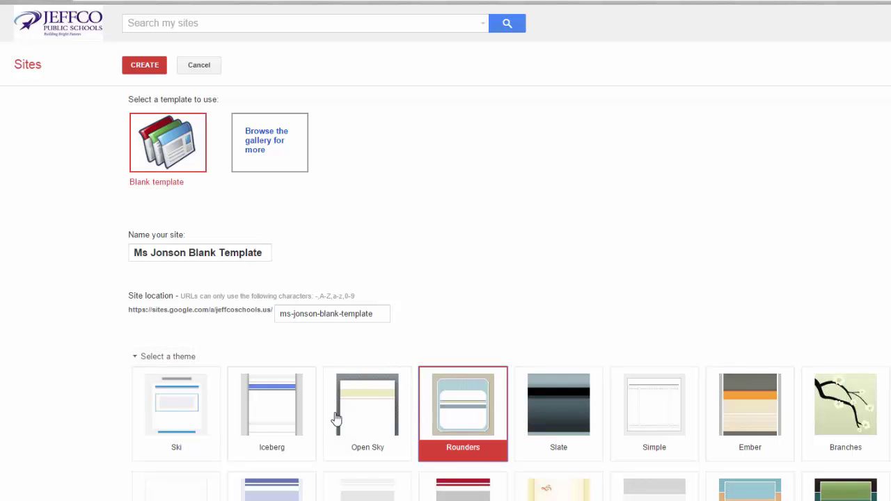
pyautogui.click(178, 422)
pyautogui.click(474, 425)
# Step: Create the Rounders-themed blank site so it opens on its Home page
pyautogui.click(136, 66)
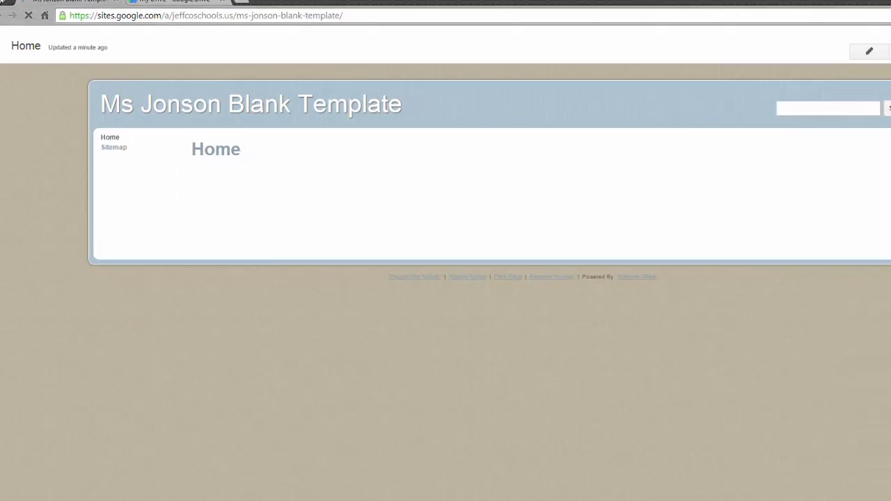